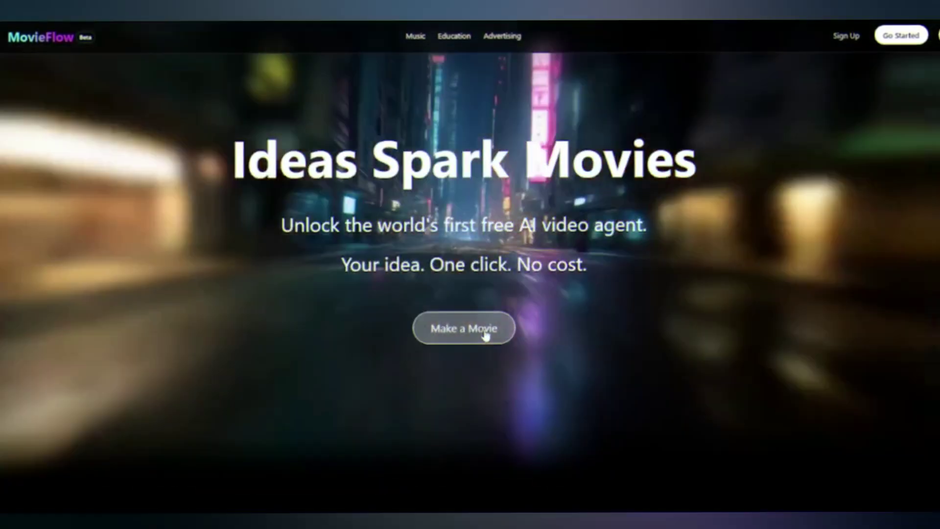
Start a new movie with the landing page's Make a Movie button
left_click(487, 335)
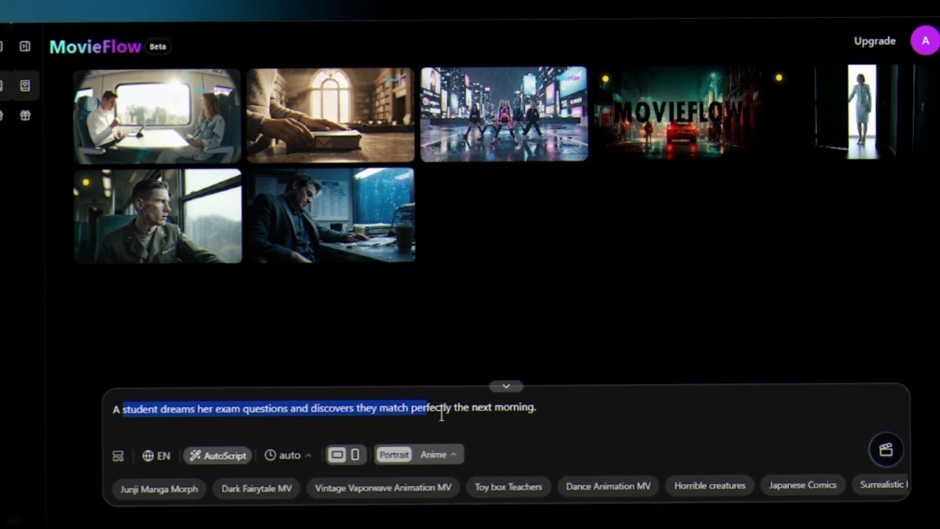
Finish the exam-dream story prompt, switch the video to 16:9, and keep English
left_click_drag(507, 413, 546, 410)
left_click(550, 410)
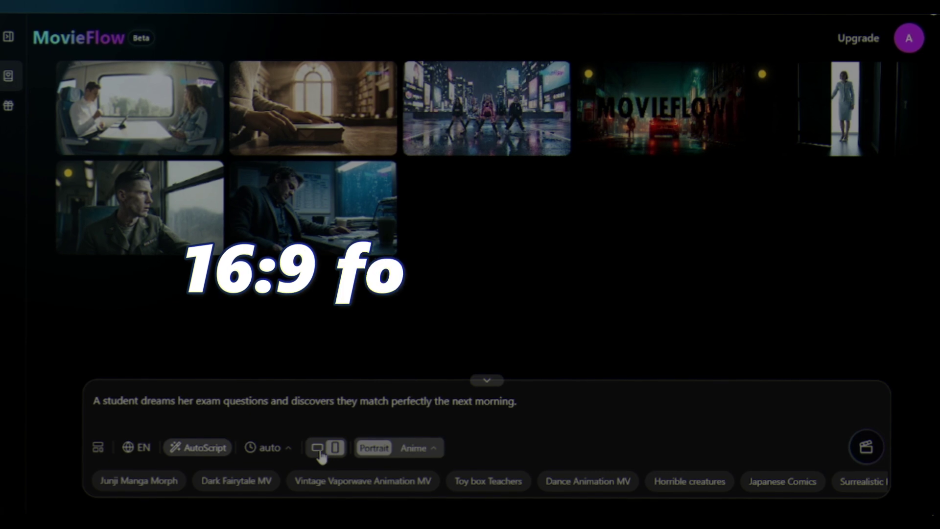
left_click(318, 449)
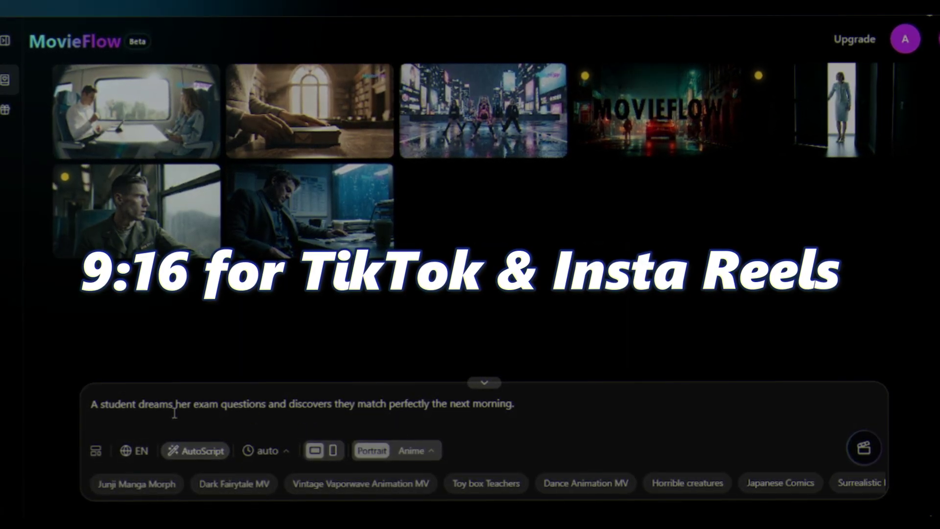
left_click(144, 452)
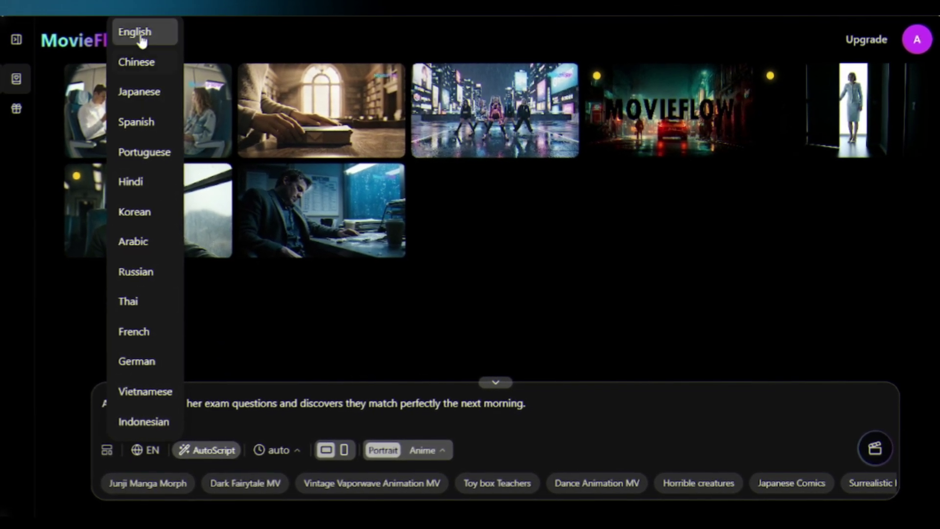
left_click(142, 41)
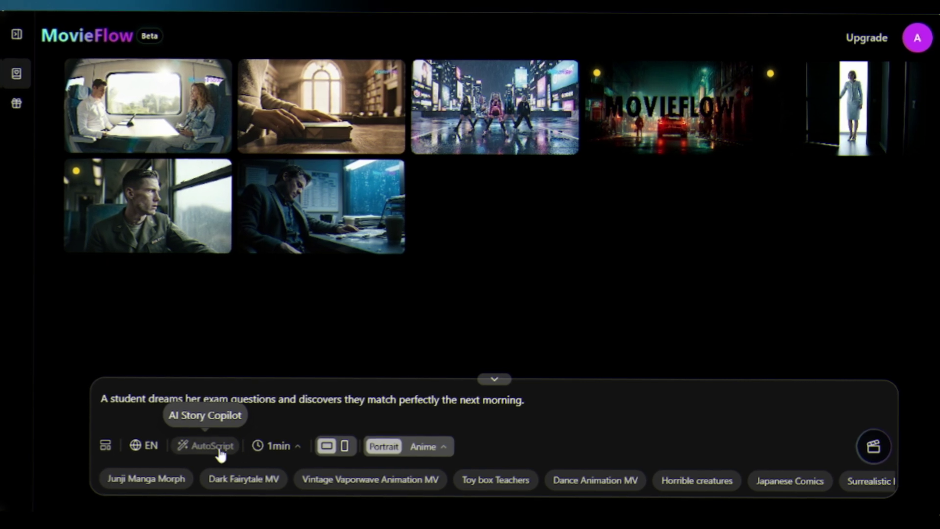
Turn on AutoScript and set the film duration to 1min
left_click(219, 454)
left_click(280, 448)
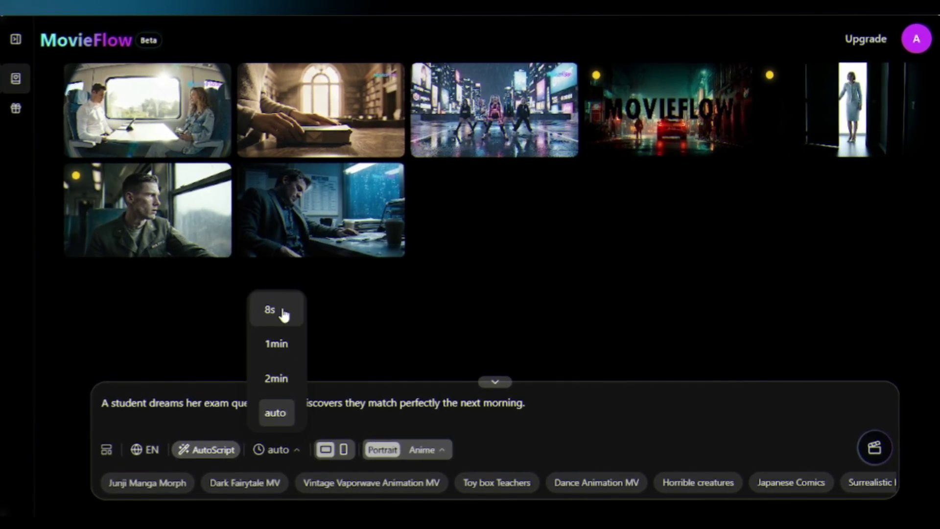
left_click(270, 309)
left_click(273, 450)
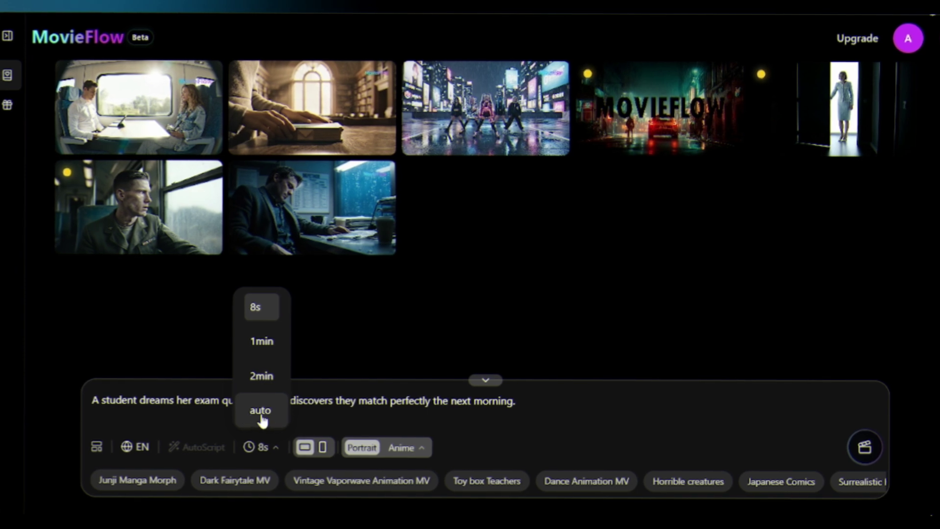
left_click(268, 345)
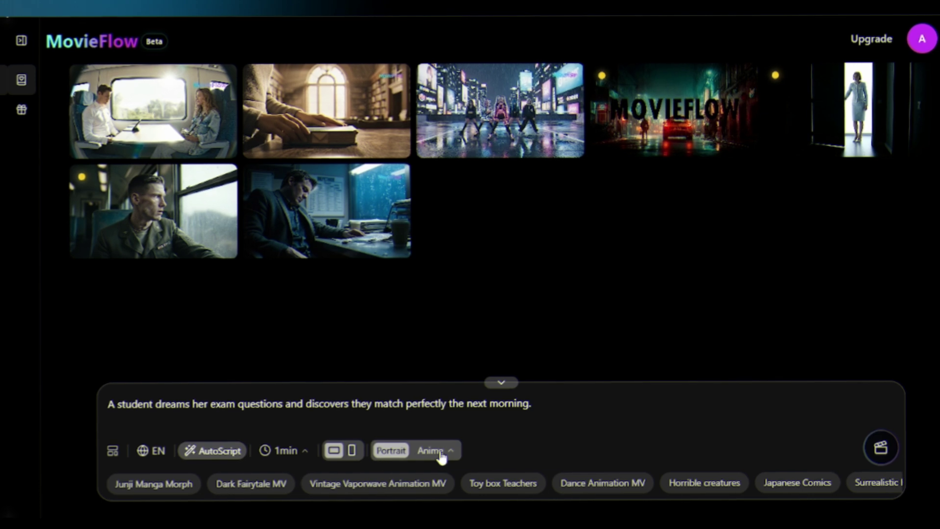
Keep the Anime visual style and briefly check the movie templates collection
left_click(433, 452)
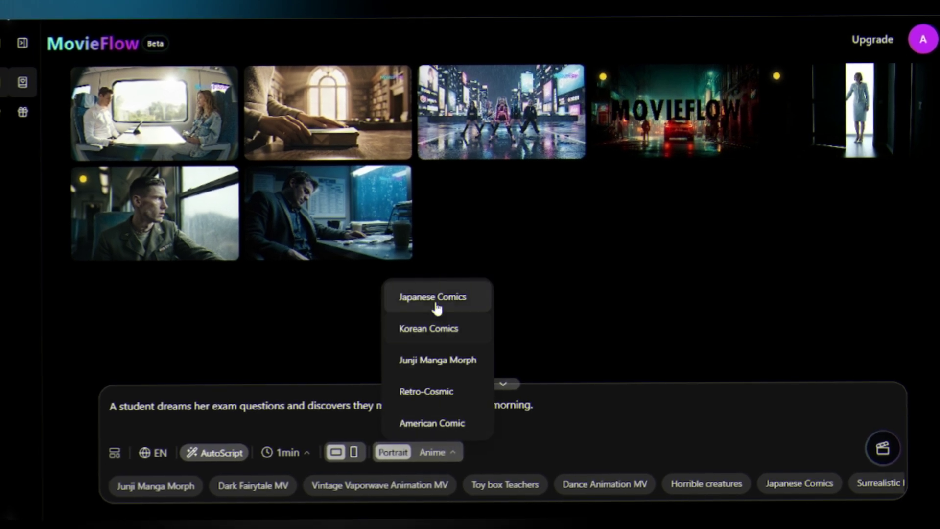
left_click(440, 452)
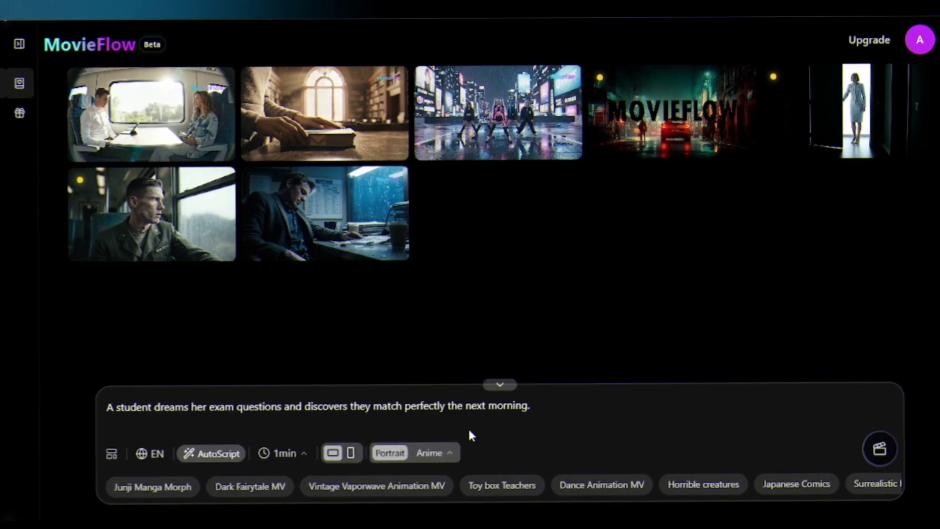
left_click(105, 451)
left_click(710, 118)
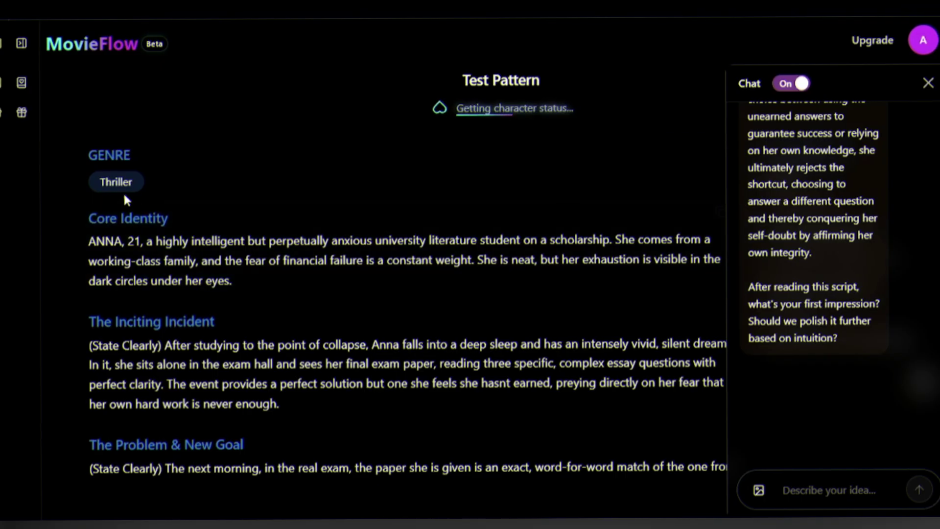
mouse_move(409, 250)
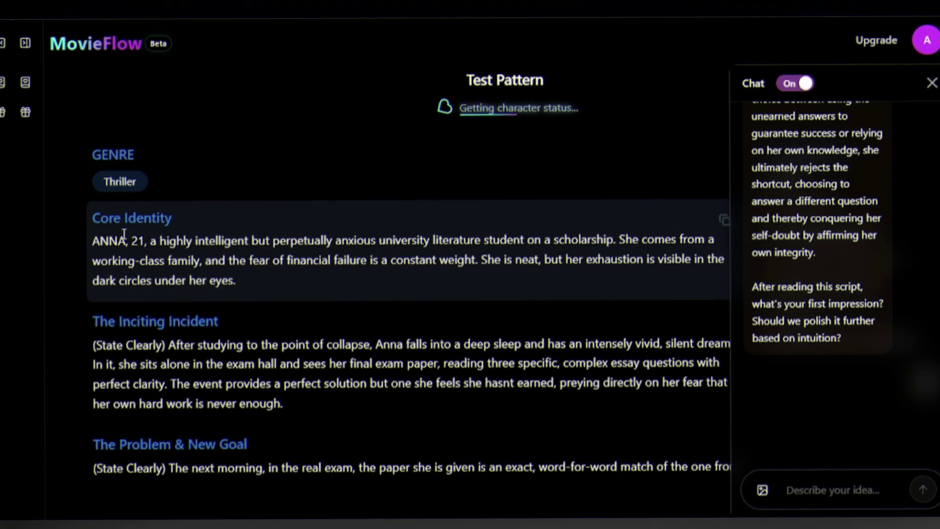
Read the generated script's Core Identity and Inciting Incident sections
left_click_drag(93, 239, 238, 273)
left_click_drag(121, 344, 282, 410)
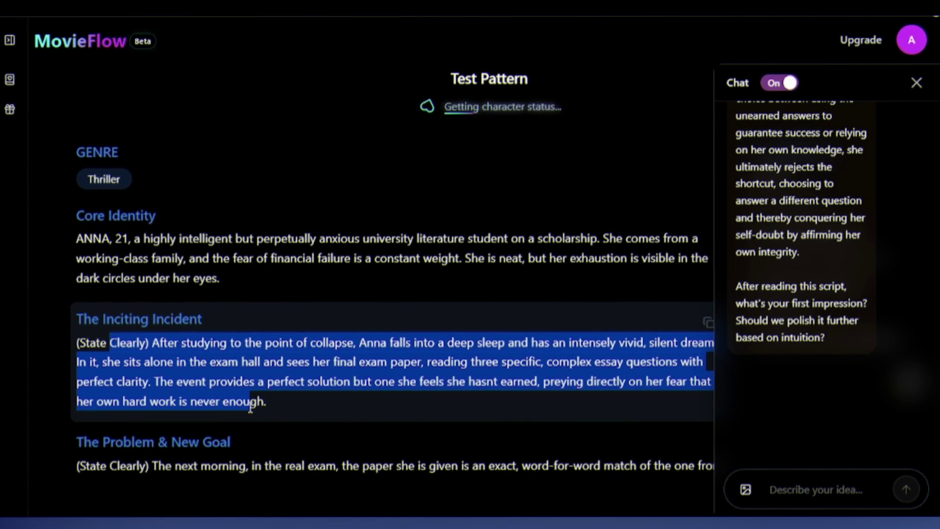
left_click(247, 399)
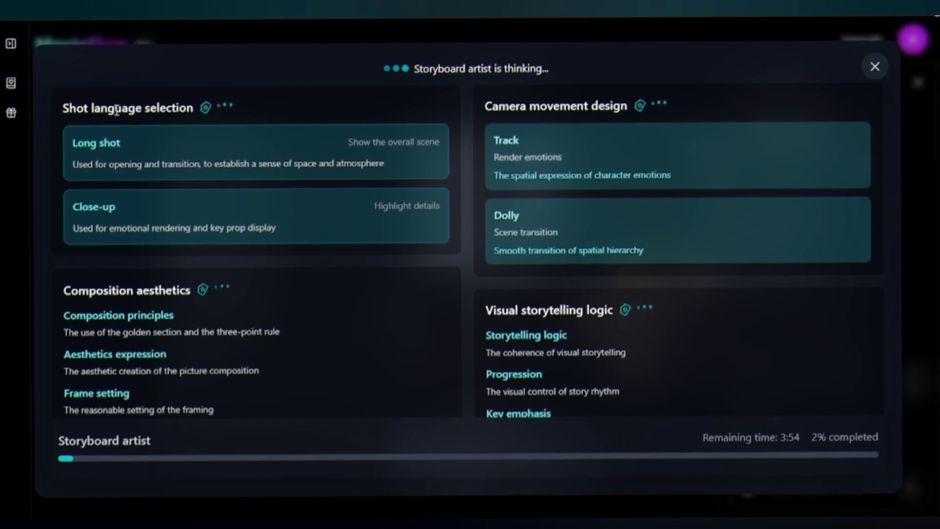
Preview the generated storyboard scene images as they finish
left_click_drag(94, 106, 187, 106)
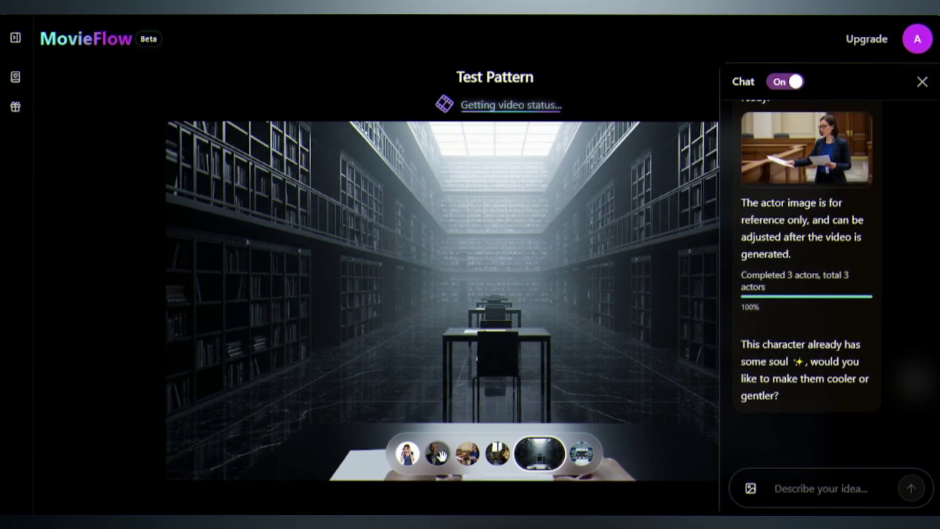
left_click(436, 455)
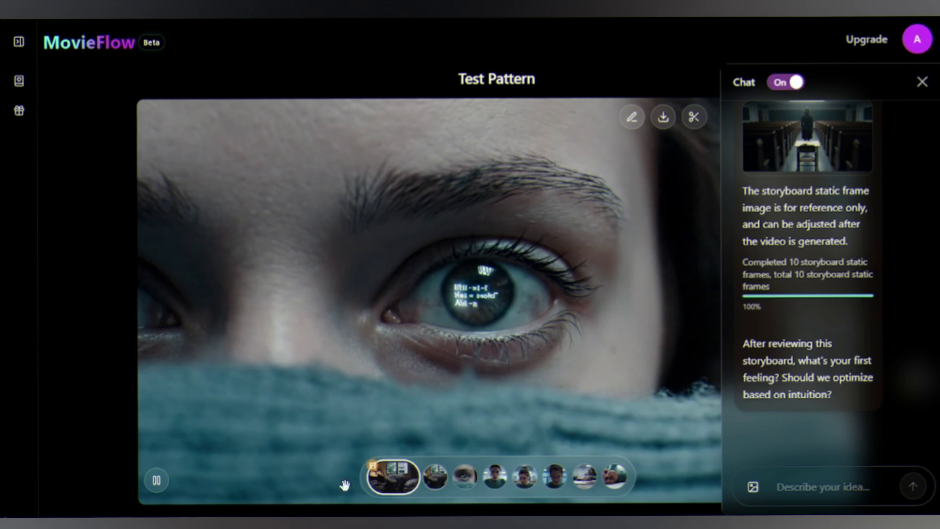
Pause the rough-cut playback and open it in the AI timeline editor
left_click(156, 480)
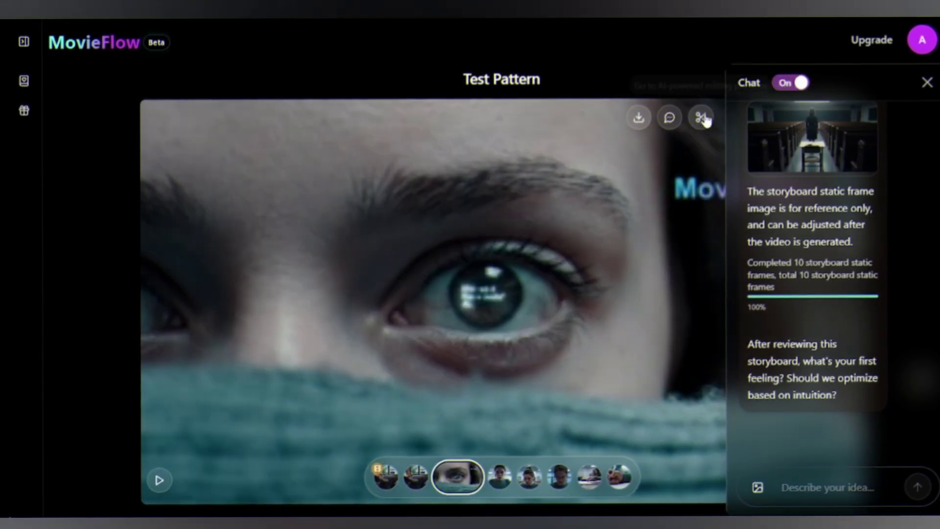
left_click(701, 118)
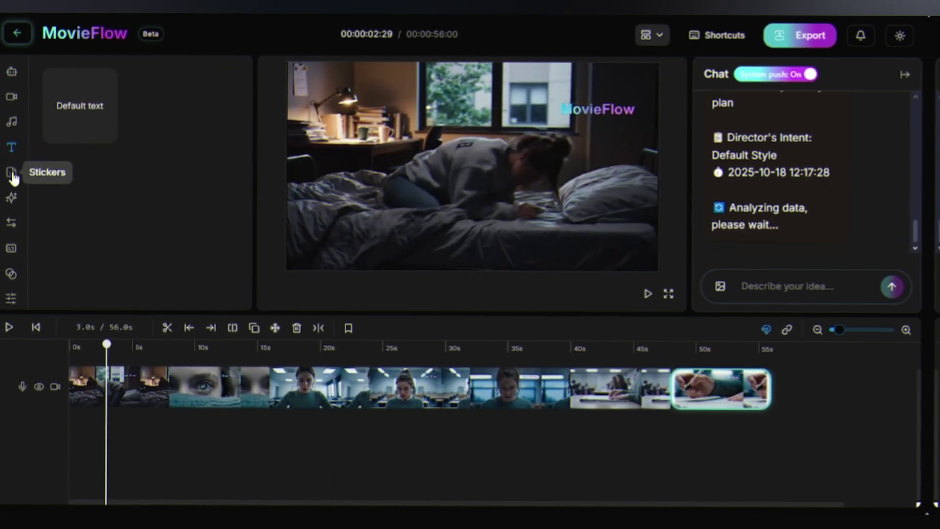
Browse the Stickers, Transitions and Captions panels for the seven-clip timeline
left_click(9, 174)
left_click(22, 223)
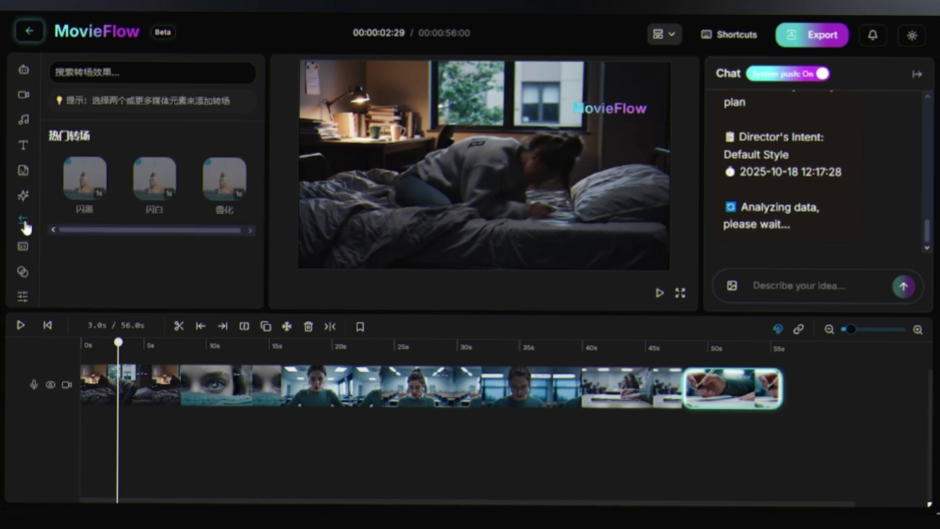
left_click(30, 170)
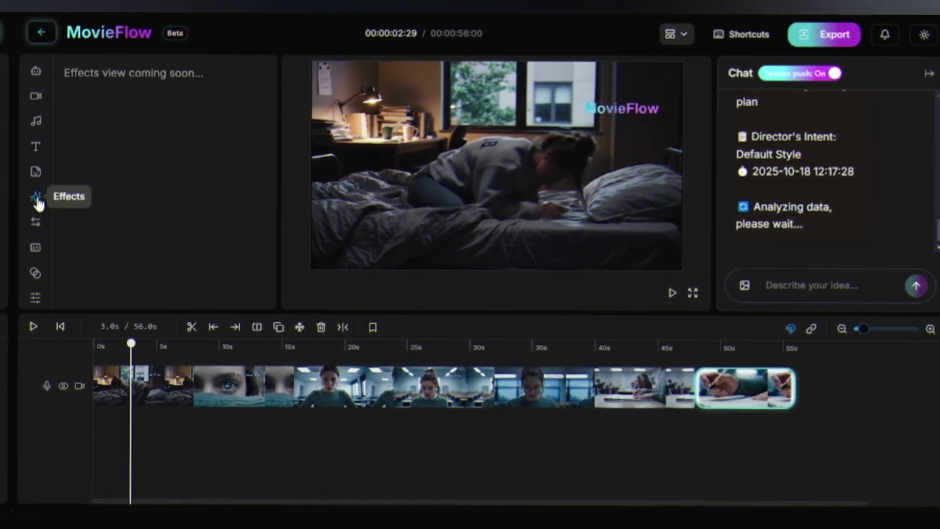
left_click(32, 223)
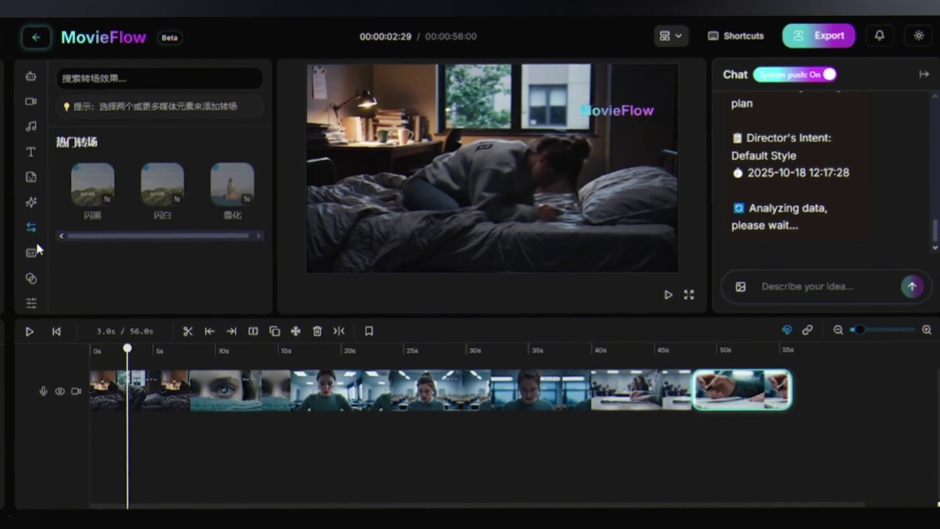
left_click(29, 256)
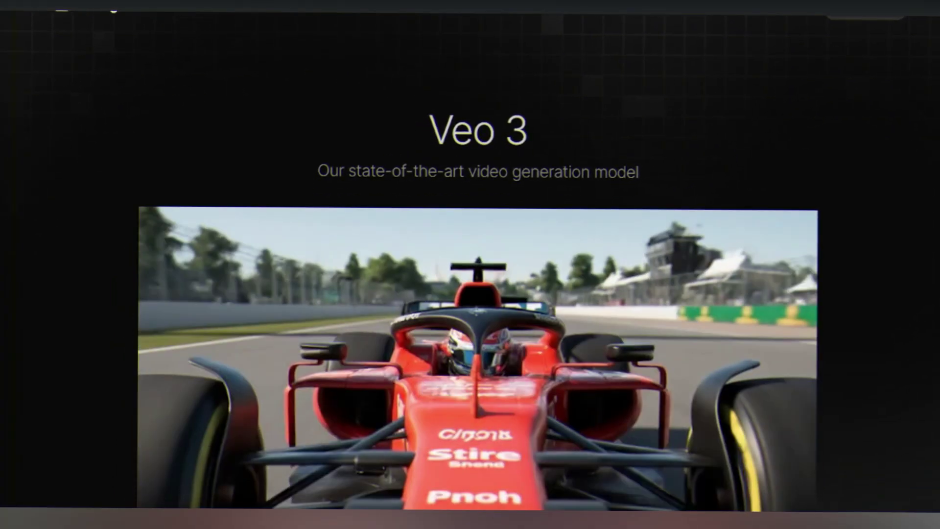
scroll(891, 166, "down", 3)
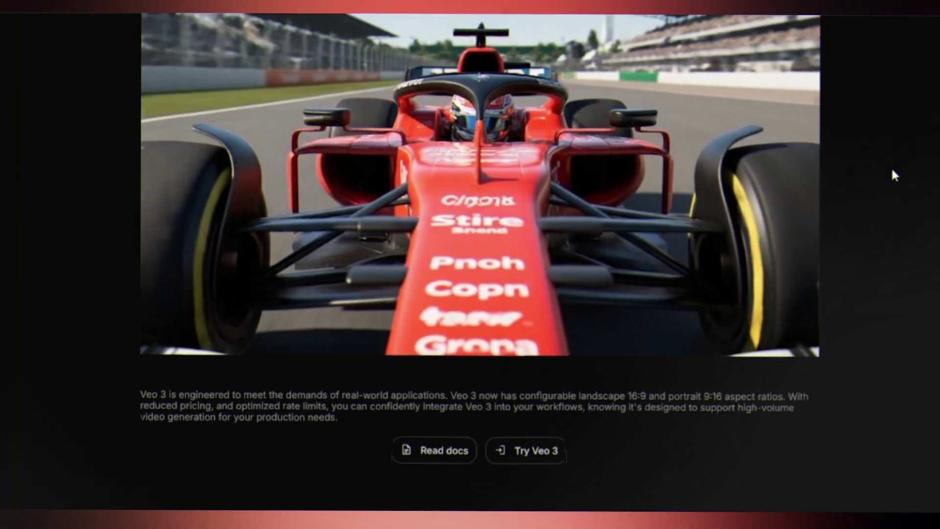
scroll(891, 175, "down", 3)
scroll(886, 175, "down", 3)
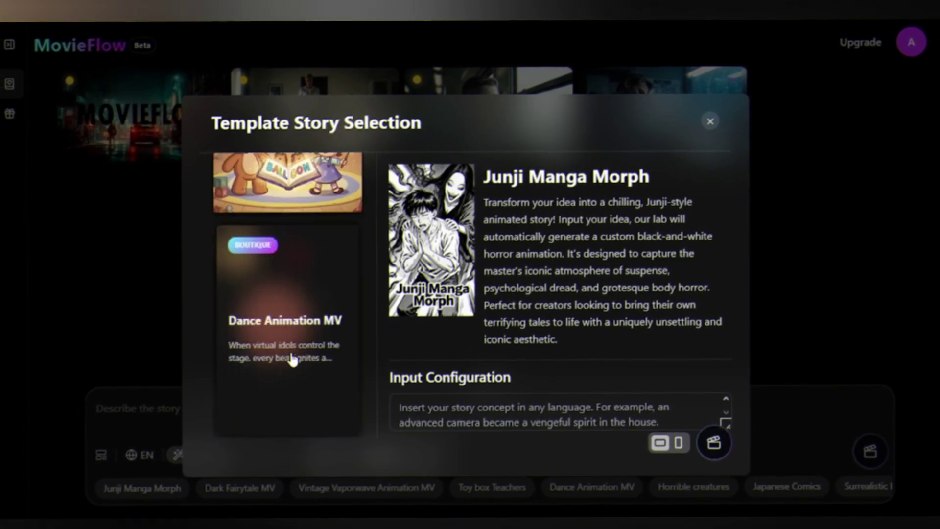
Choose the Dance Animation MV template to view its description and K-POP brief
left_click(286, 360)
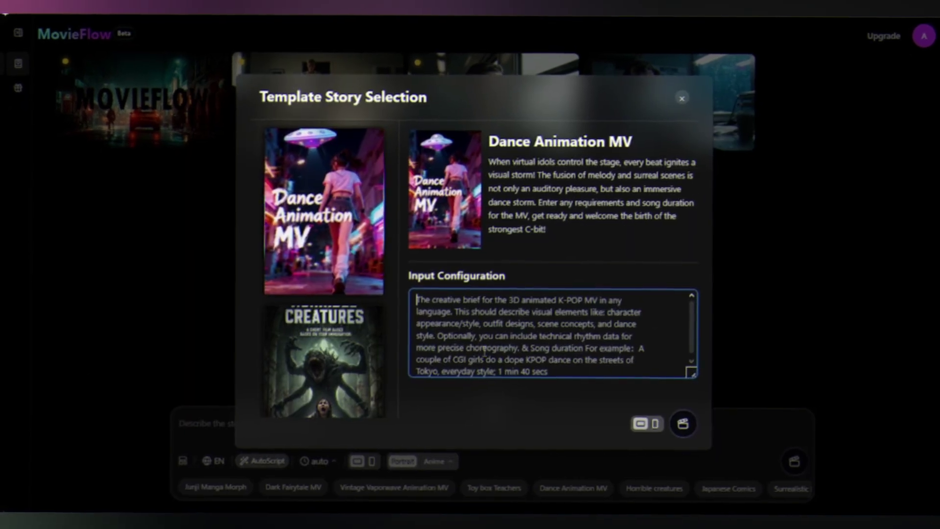